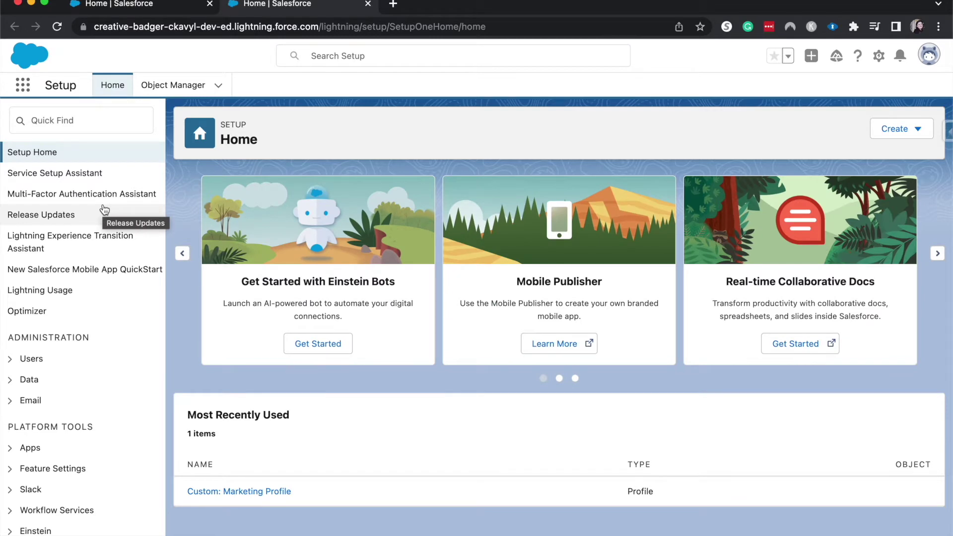
# Review the Optimize Phase steps, expanding Turn Off Salesforce Classic, then go to Object Manager.
pyautogui.click(114, 248)
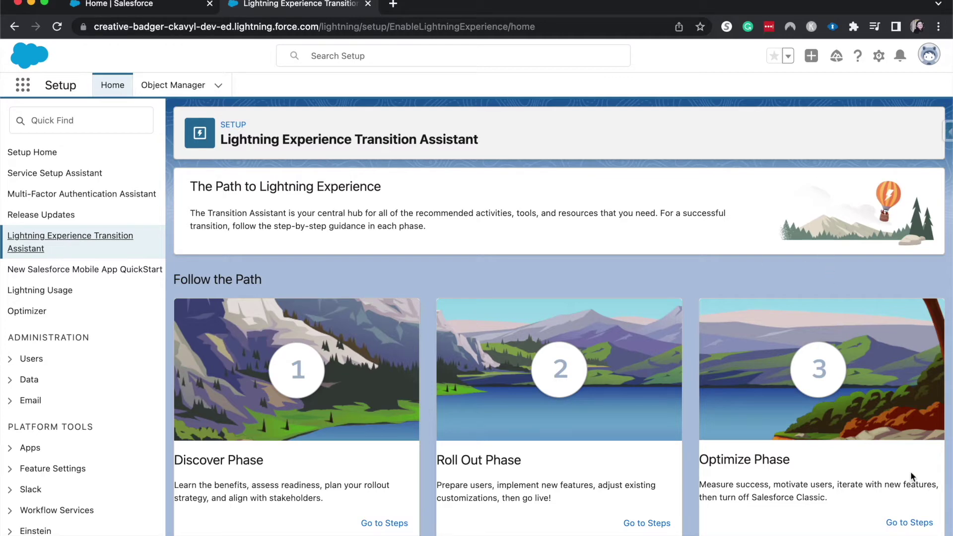
pyautogui.click(930, 524)
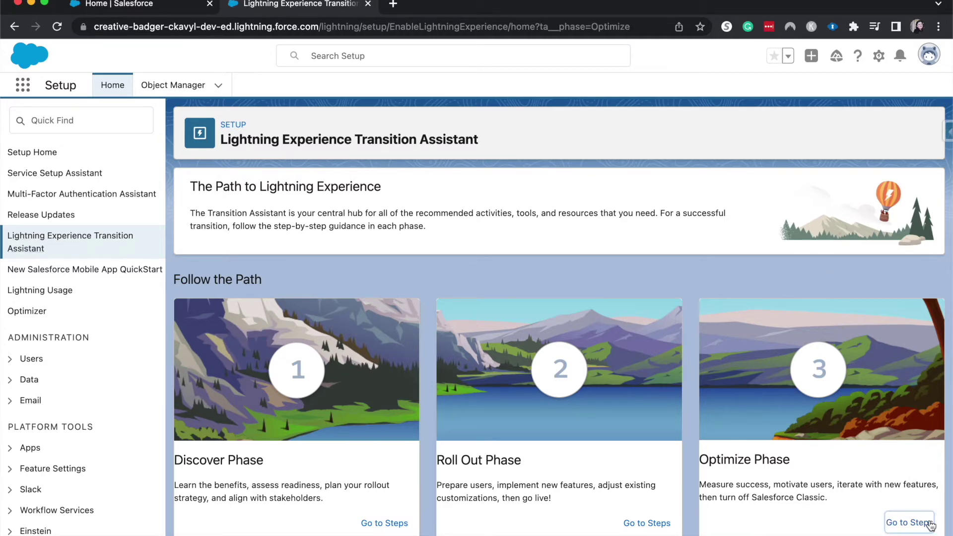
pyautogui.scroll(-1, 329, 381)
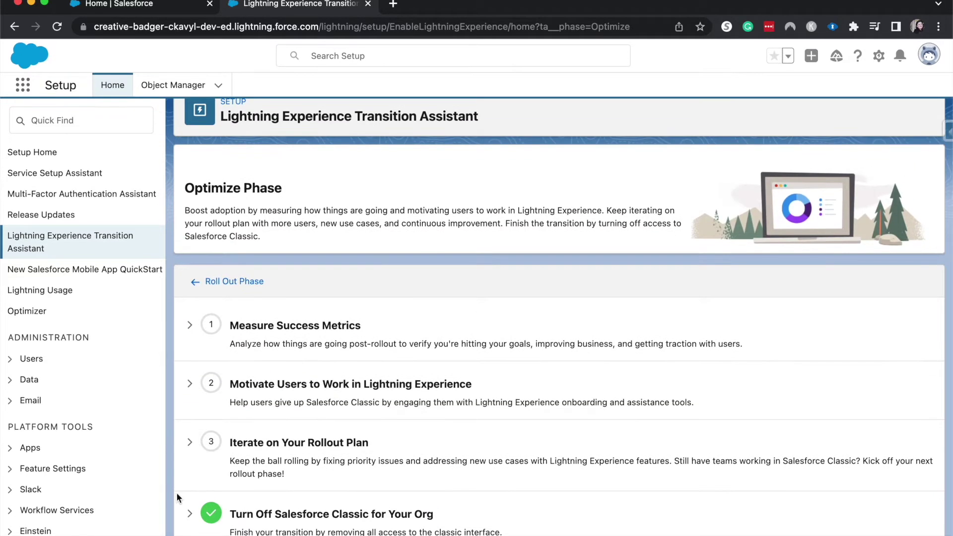
pyautogui.click(189, 513)
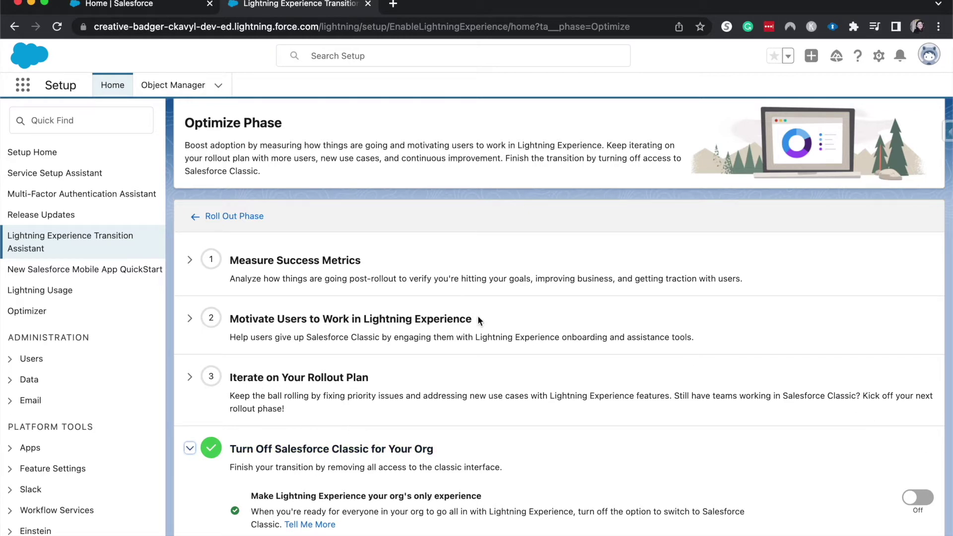
pyautogui.click(166, 82)
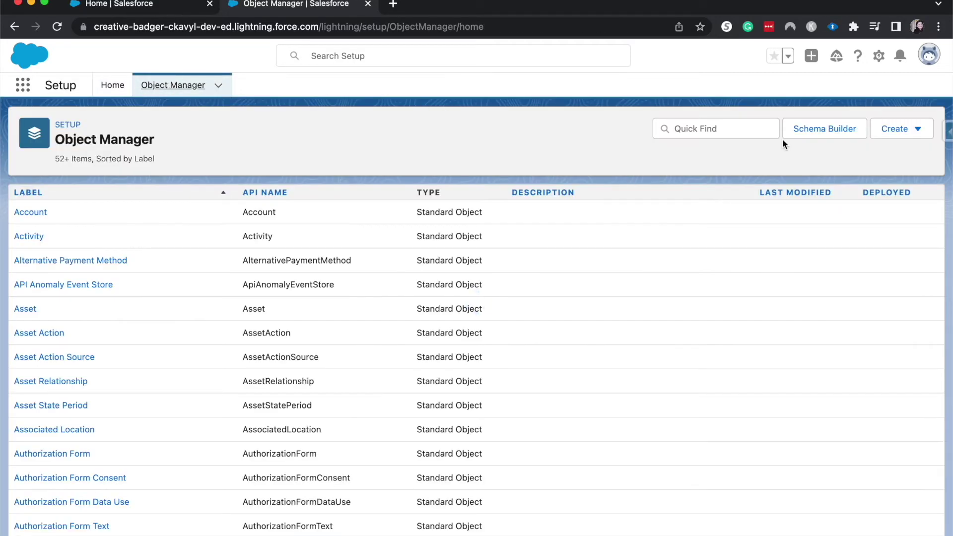
# Filter Object Manager by 'tas', reach the Task object's Restriction Rules and start a new rule.
pyautogui.click(770, 129)
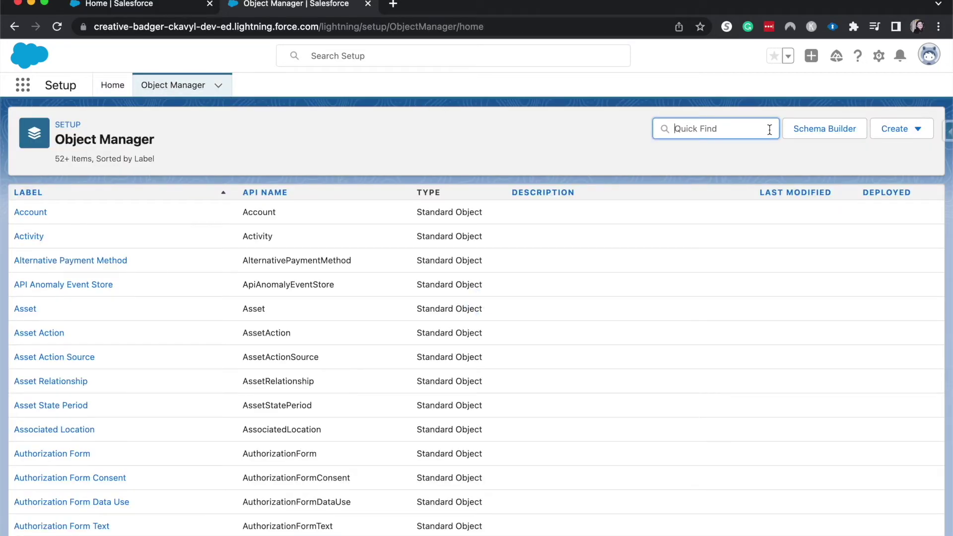
pyautogui.write('ta')
pyautogui.write('k')
pyautogui.press('BackSpace')
pyautogui.write('s')
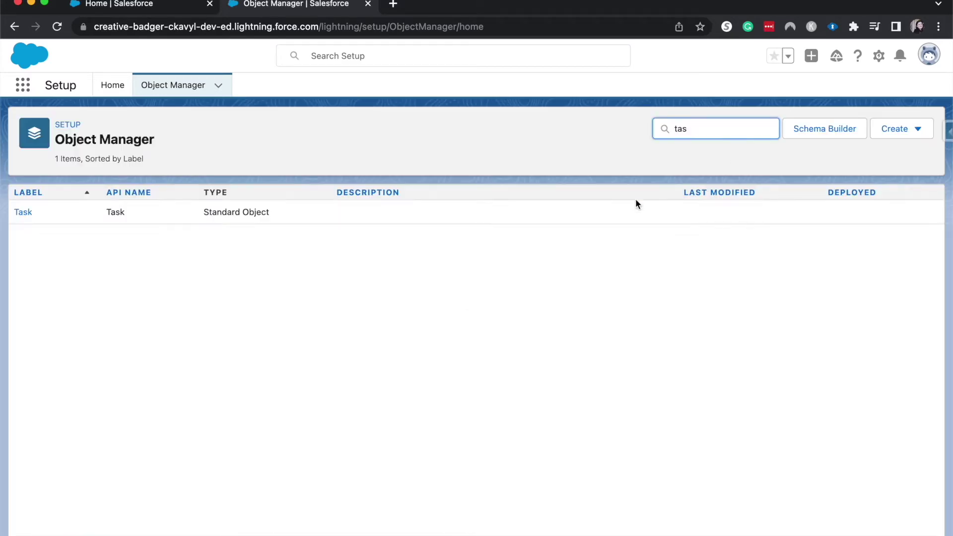
pyautogui.click(23, 213)
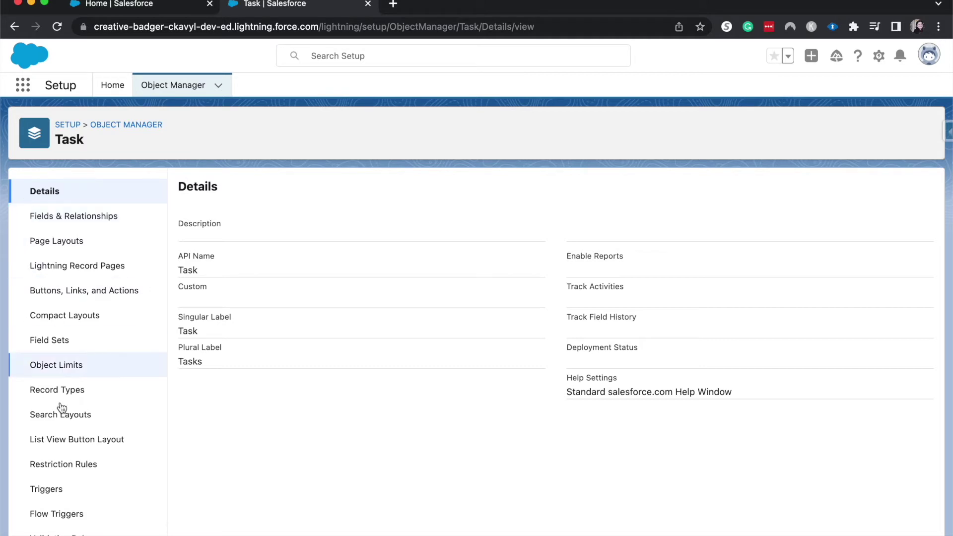
pyautogui.scroll(-1, 30, 417)
pyautogui.click(37, 462)
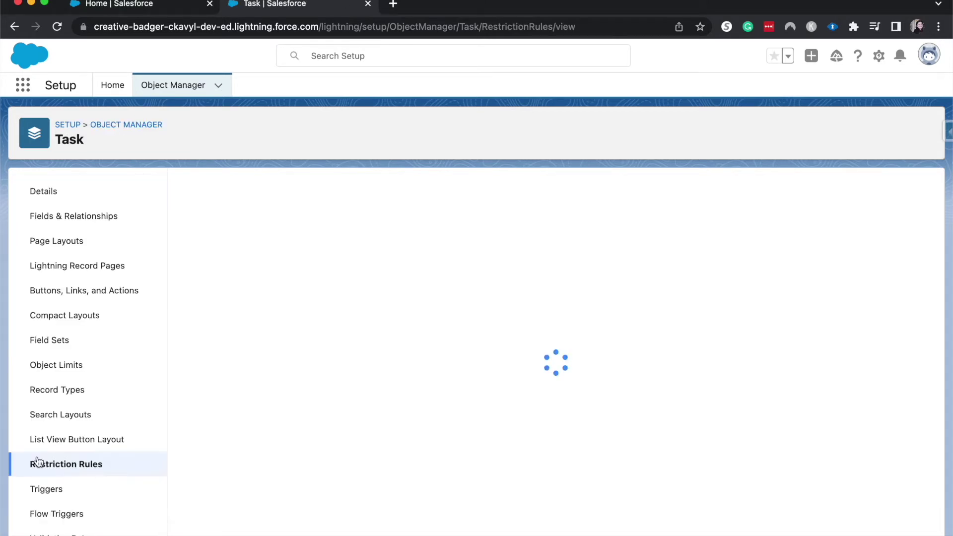
pyautogui.scroll(-1, 576, 287)
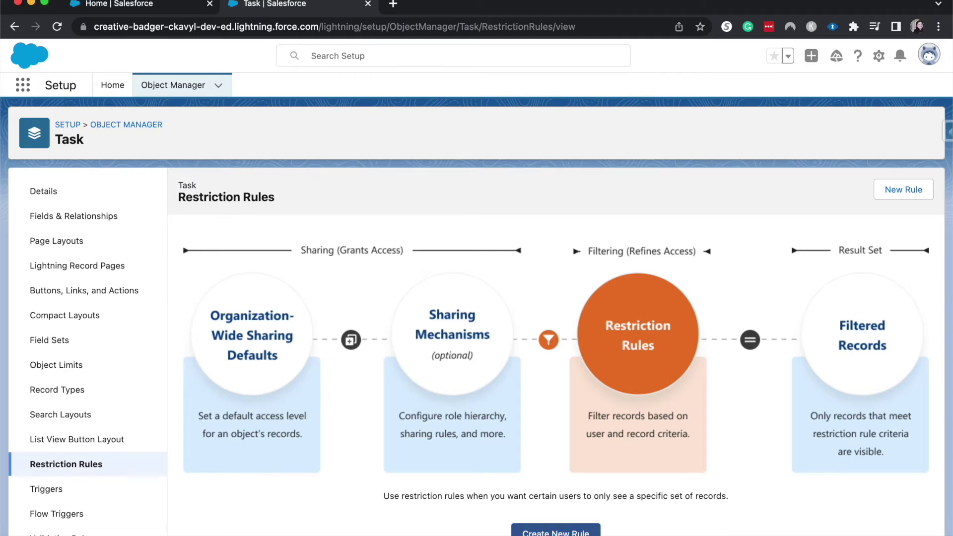
pyautogui.click(579, 532)
pyautogui.scroll(-3, 394, 366)
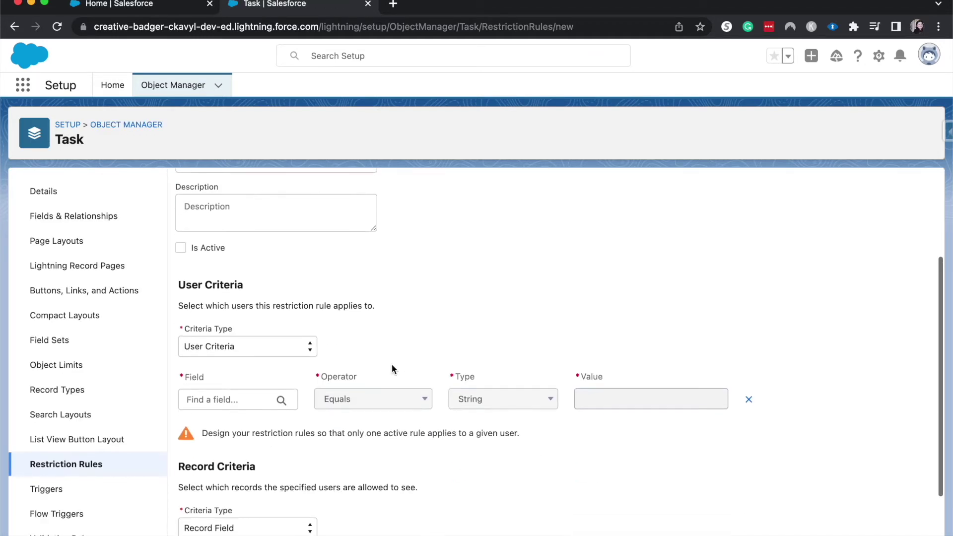
pyautogui.scroll(3, 391, 364)
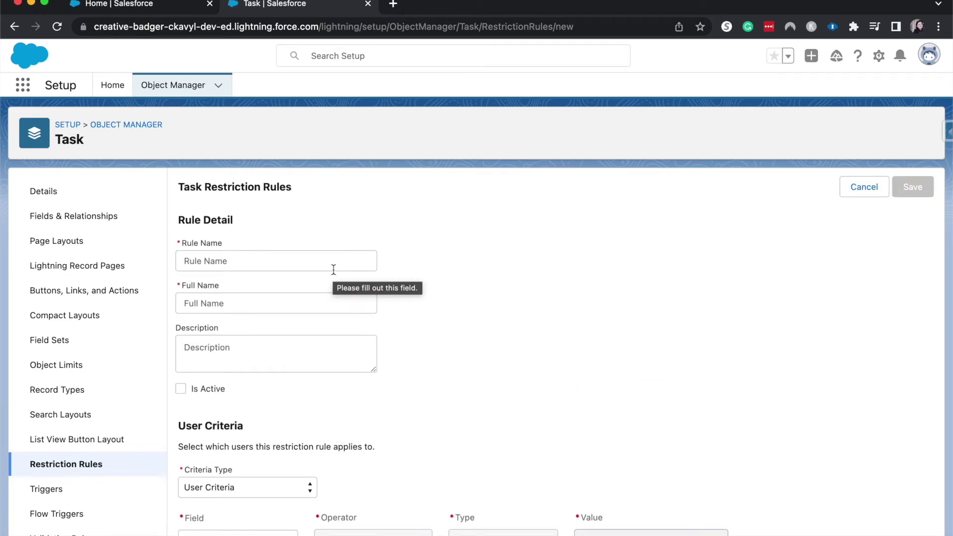
# Name the new Task restriction rule 'Hide tasks' with full name Hide_tasks autofilled.
pyautogui.click(332, 263)
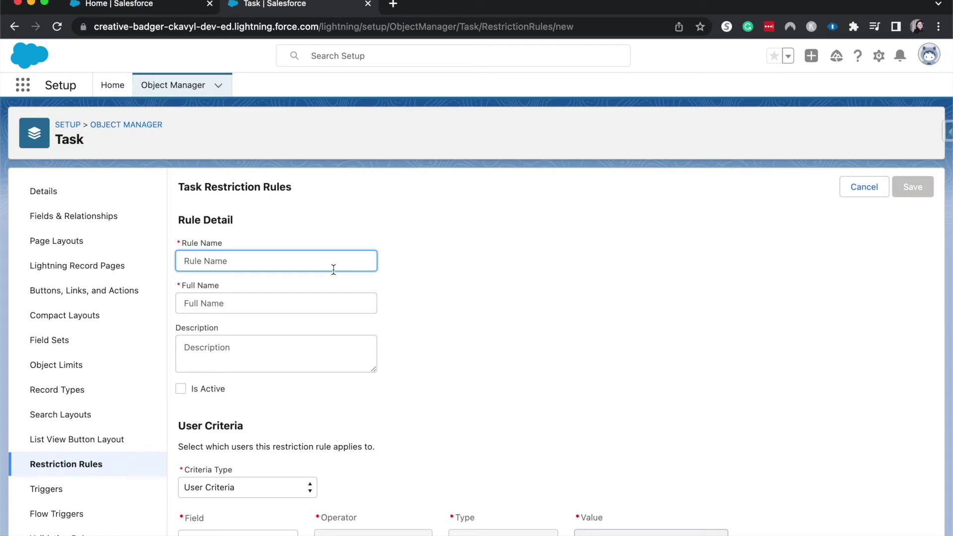
pyautogui.write('Hide ')
pyautogui.write('tasks')
pyautogui.press('Tab')
pyautogui.press('Tab')
pyautogui.scroll(-1, 322, 417)
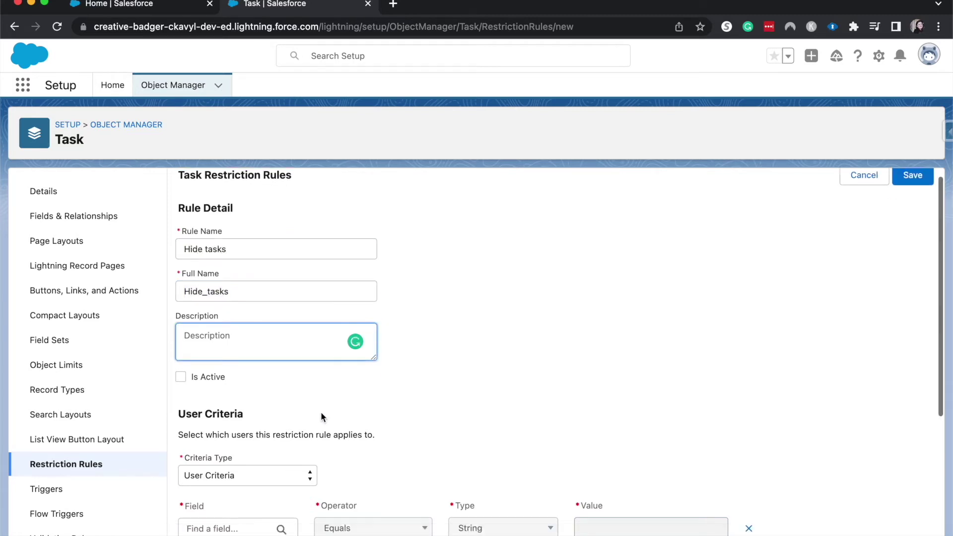
pyautogui.scroll(-3, 321, 416)
pyautogui.click(214, 245)
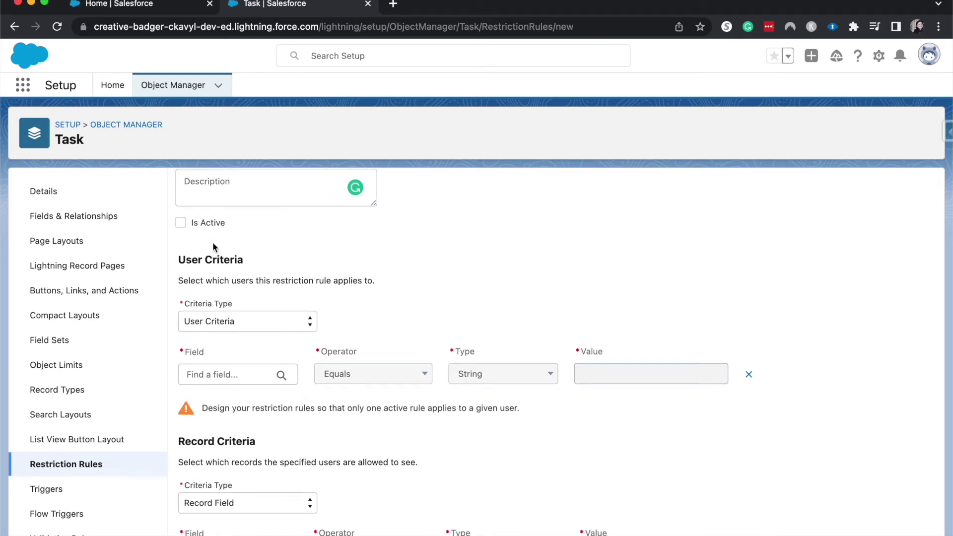
pyautogui.scroll(-1, 212, 242)
# Keep User Criteria as the type and set its field to User ID ($User.Id).
pyautogui.click(206, 289)
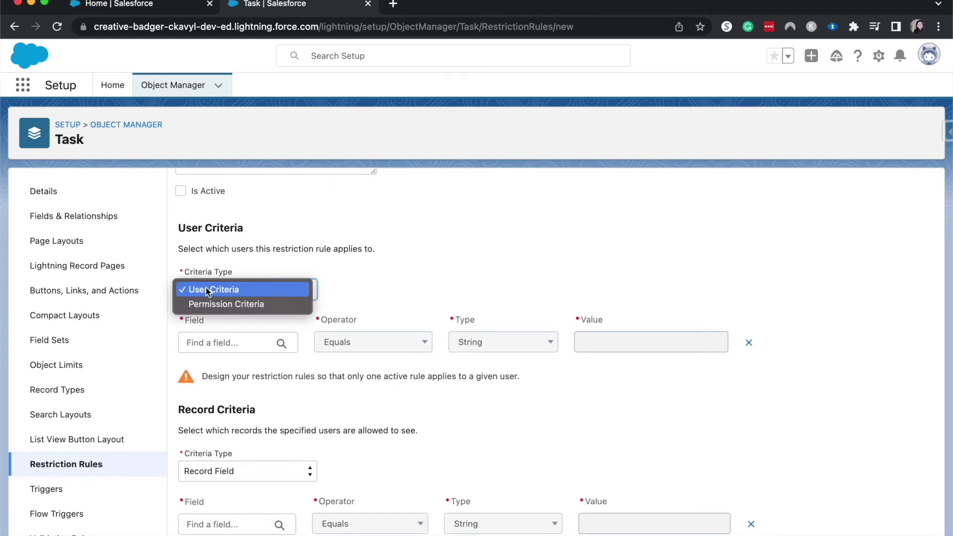
pyautogui.click(206, 291)
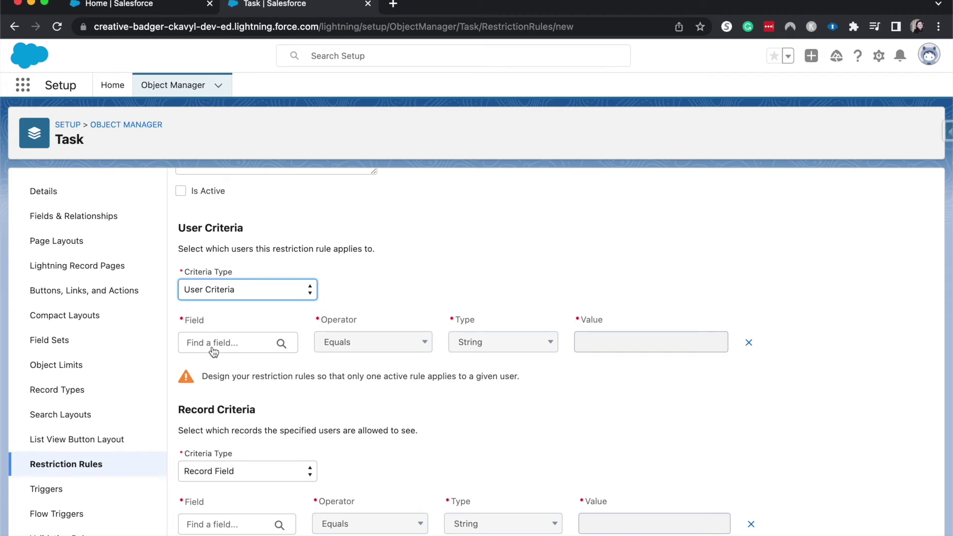
pyautogui.click(214, 344)
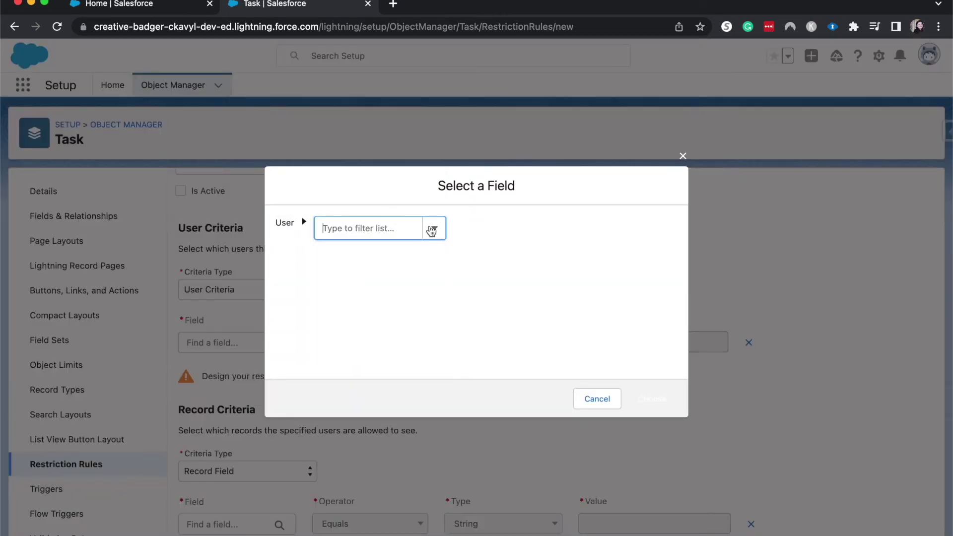
pyautogui.click(431, 232)
pyautogui.scroll(-2, 399, 313)
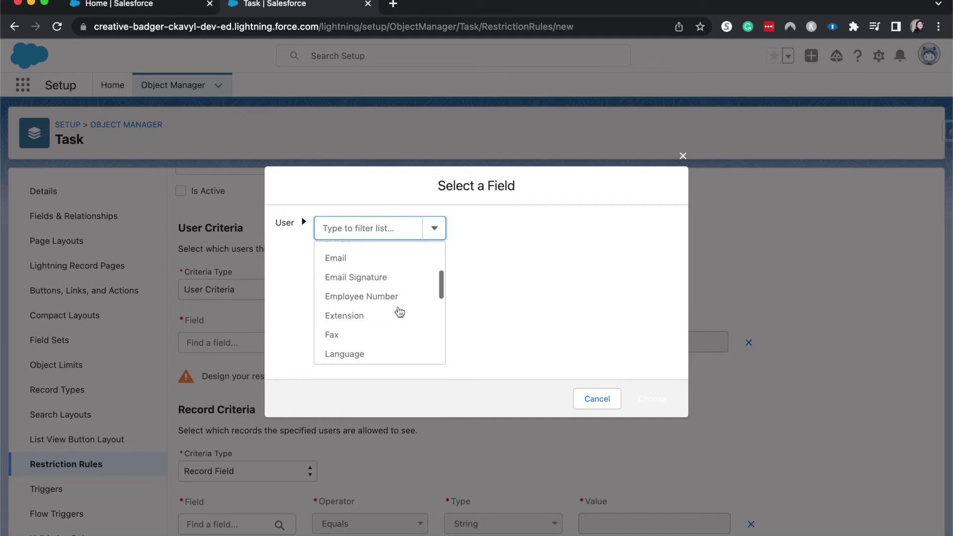
pyautogui.scroll(-5, 399, 313)
pyautogui.click(386, 315)
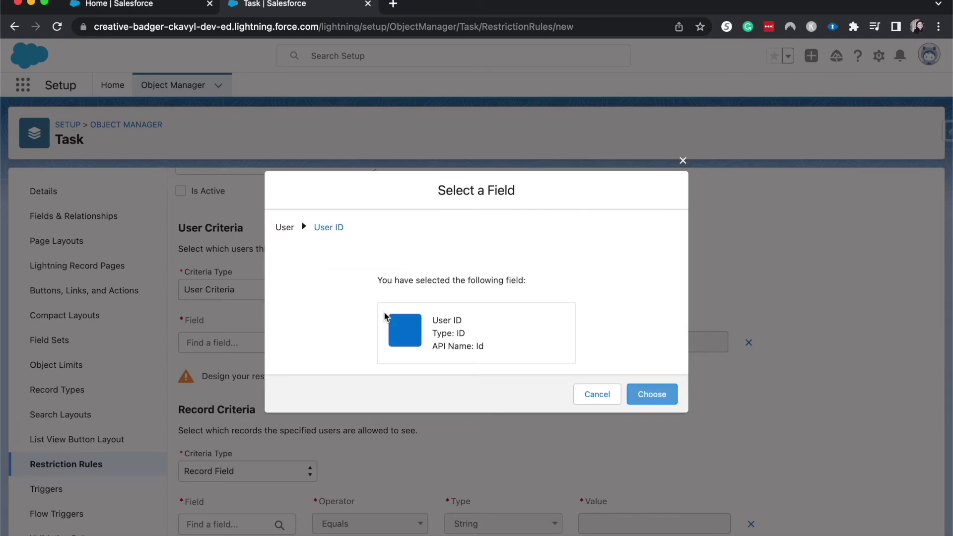
pyautogui.click(651, 394)
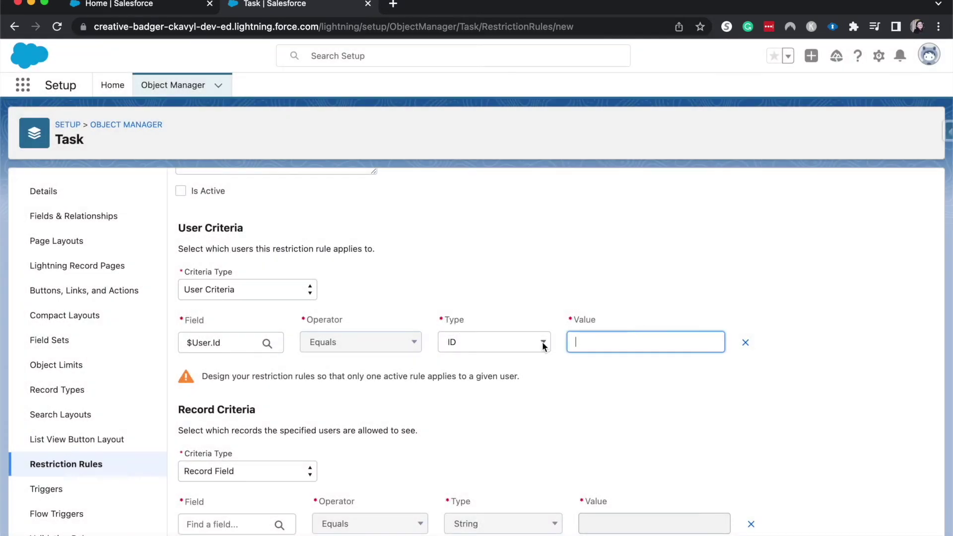
# Set the user criteria value to the Current User's User ID.
pyautogui.click(543, 346)
pyautogui.click(508, 355)
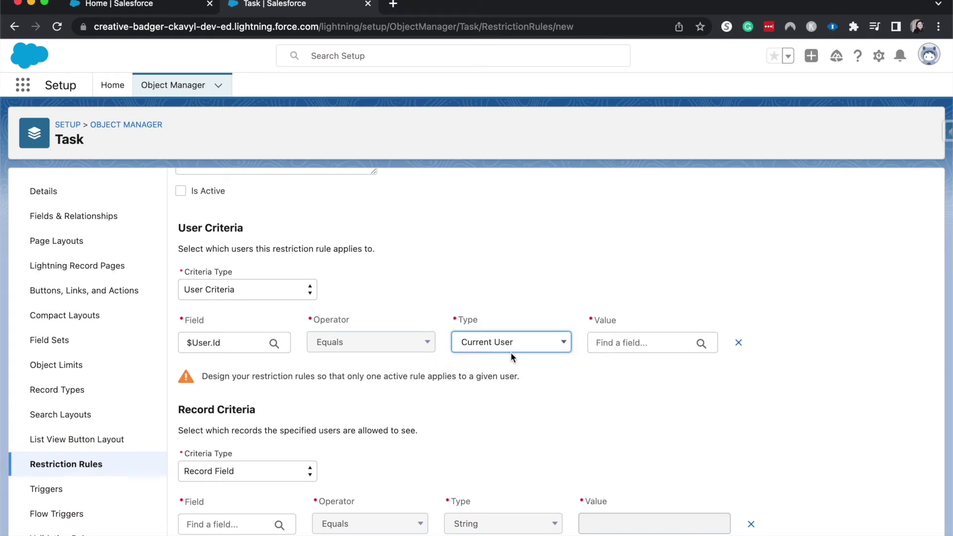
pyautogui.click(674, 344)
pyautogui.click(390, 230)
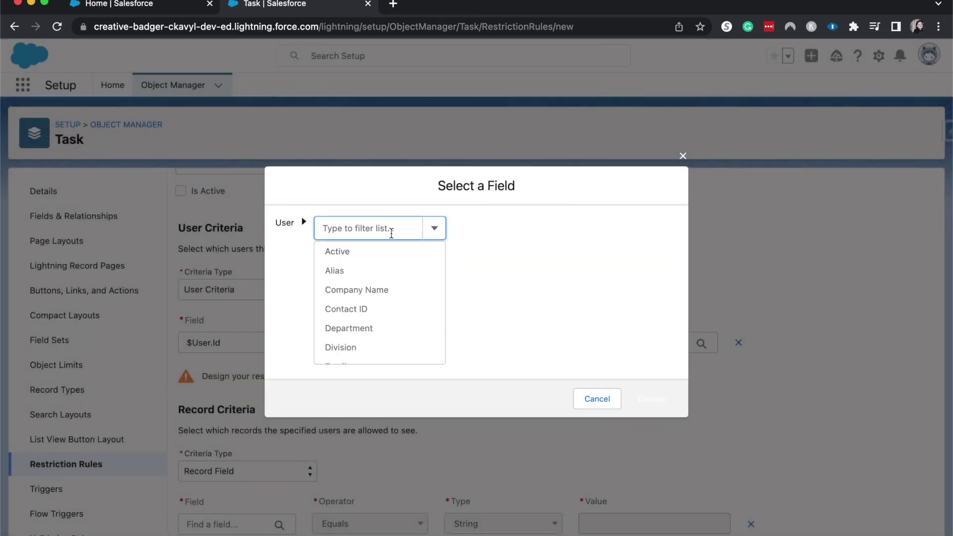
pyautogui.scroll(-10, 377, 328)
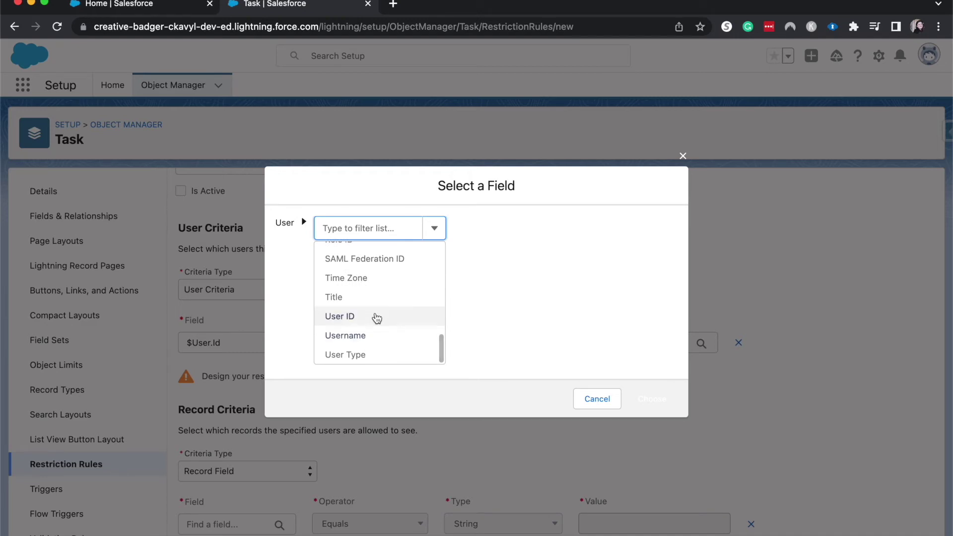
pyautogui.click(377, 317)
pyautogui.click(652, 400)
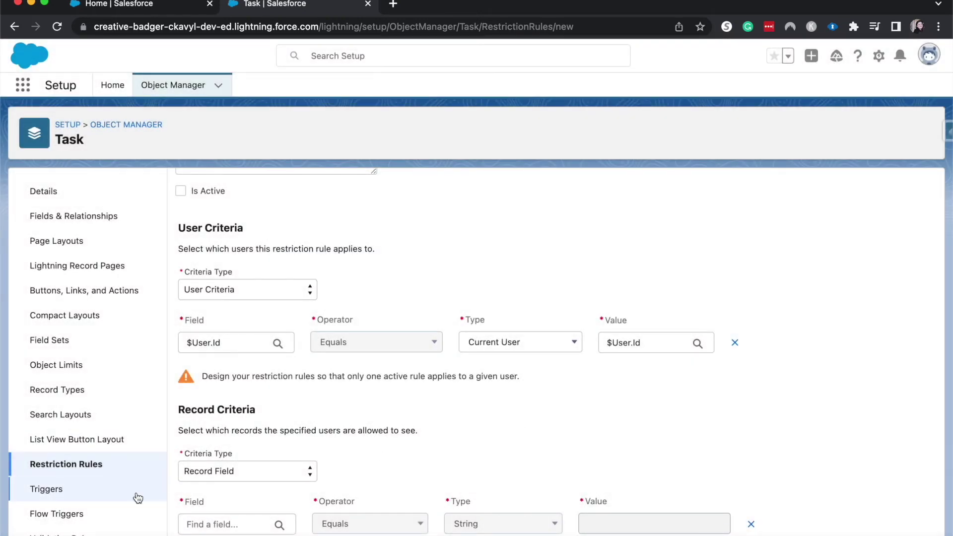
pyautogui.scroll(-1, 286, 445)
# Keep Record Field as the type and set the record field to Last Modified By ID.
pyautogui.click(279, 433)
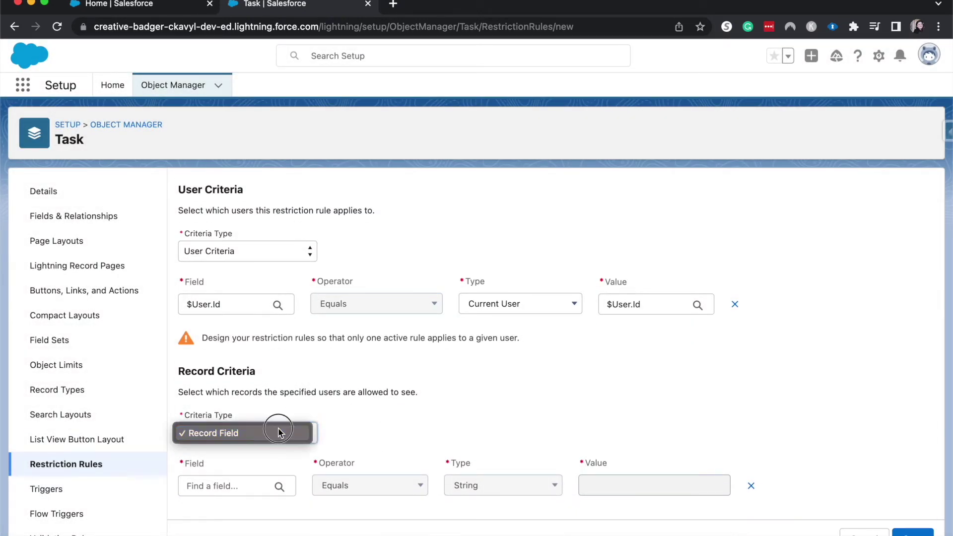
pyautogui.click(278, 430)
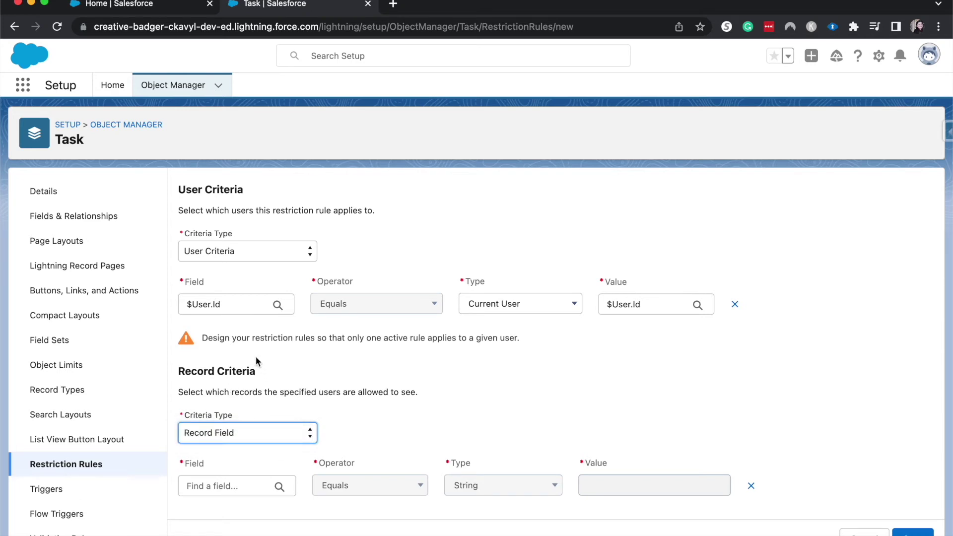
pyautogui.click(225, 487)
pyautogui.scroll(-3, 389, 277)
pyautogui.scroll(-3, 390, 276)
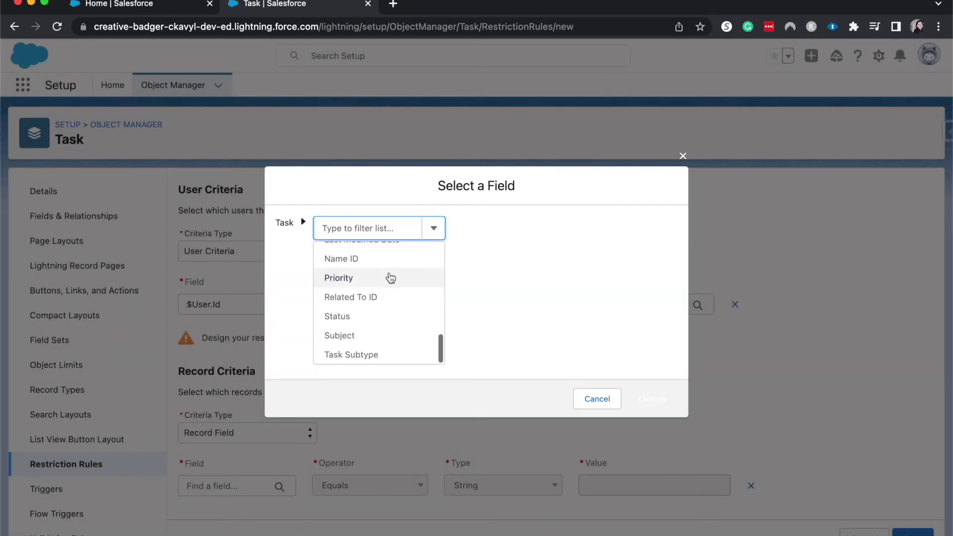
pyautogui.scroll(1, 390, 277)
pyautogui.scroll(5, 390, 278)
pyautogui.scroll(3, 389, 278)
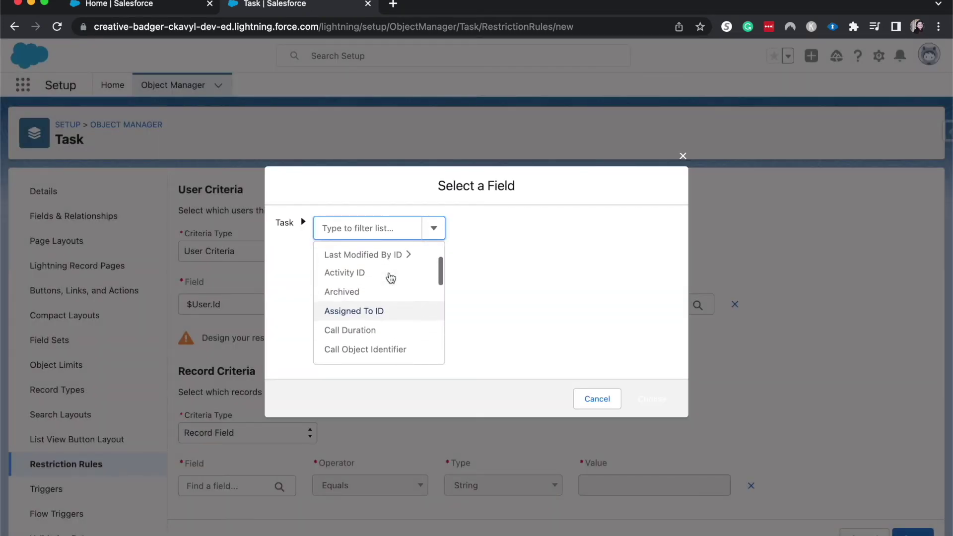
pyautogui.scroll(2, 390, 277)
pyautogui.scroll(-1, 394, 276)
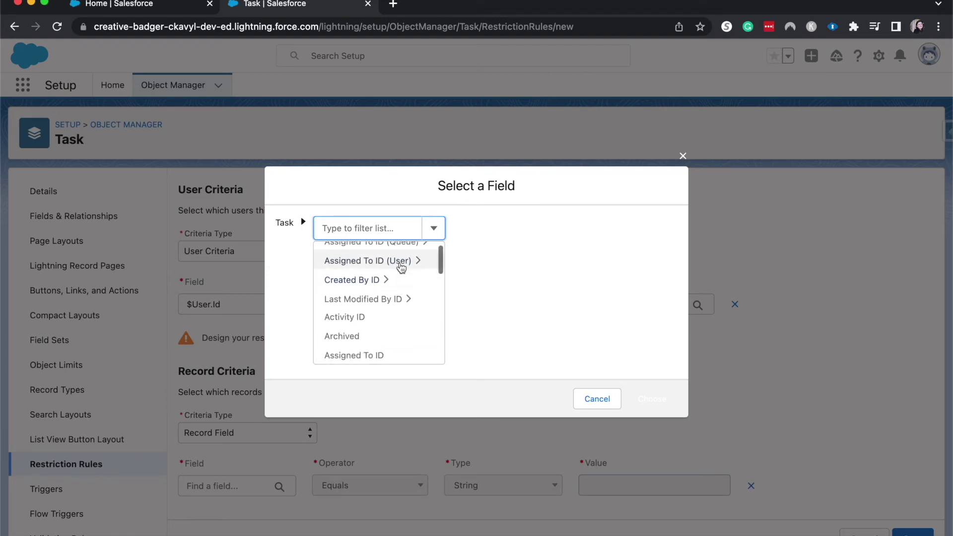
pyautogui.scroll(-1, 396, 282)
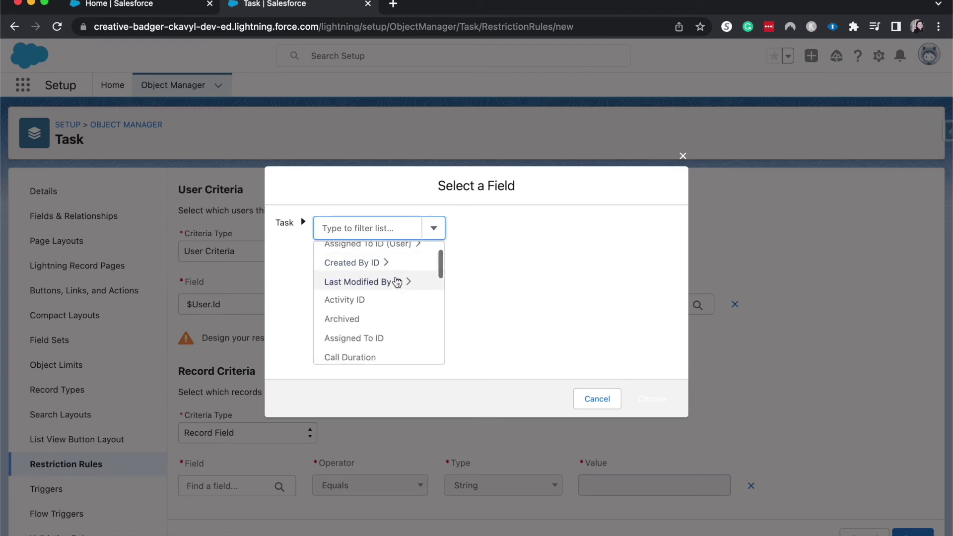
pyautogui.write('Created By ID')
pyautogui.scroll(1, 394, 308)
pyautogui.scroll(-3, 394, 306)
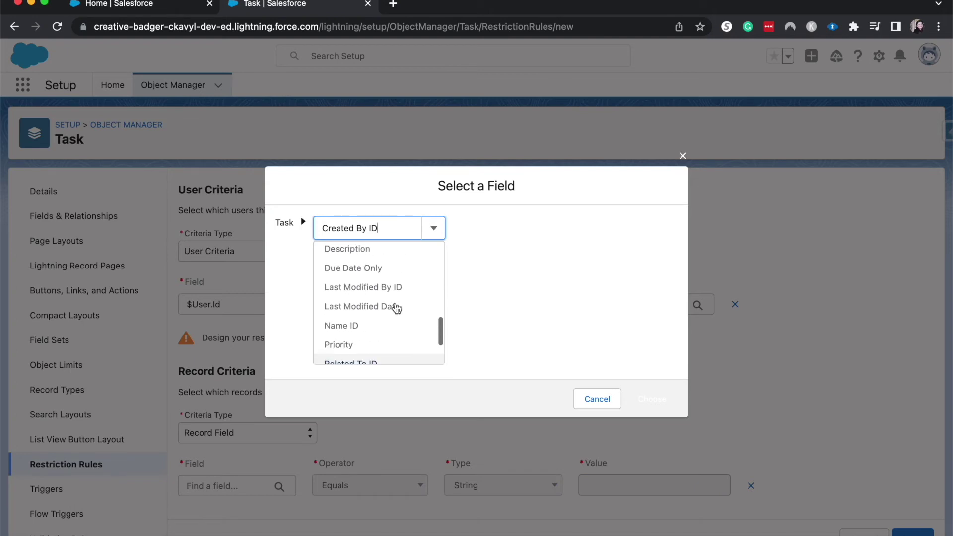
pyautogui.click(389, 285)
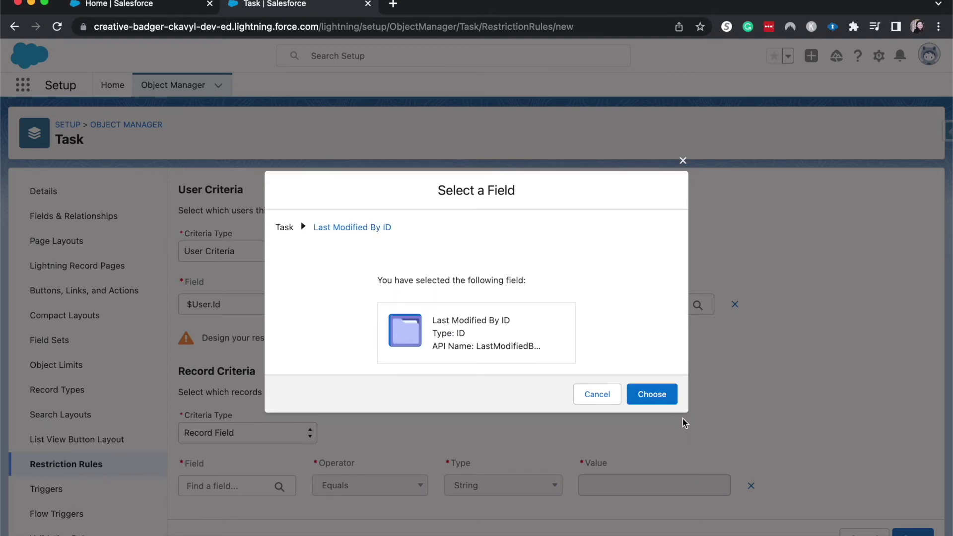
pyautogui.click(667, 394)
# Set the record criteria value to the Current User's User ID.
pyautogui.click(619, 492)
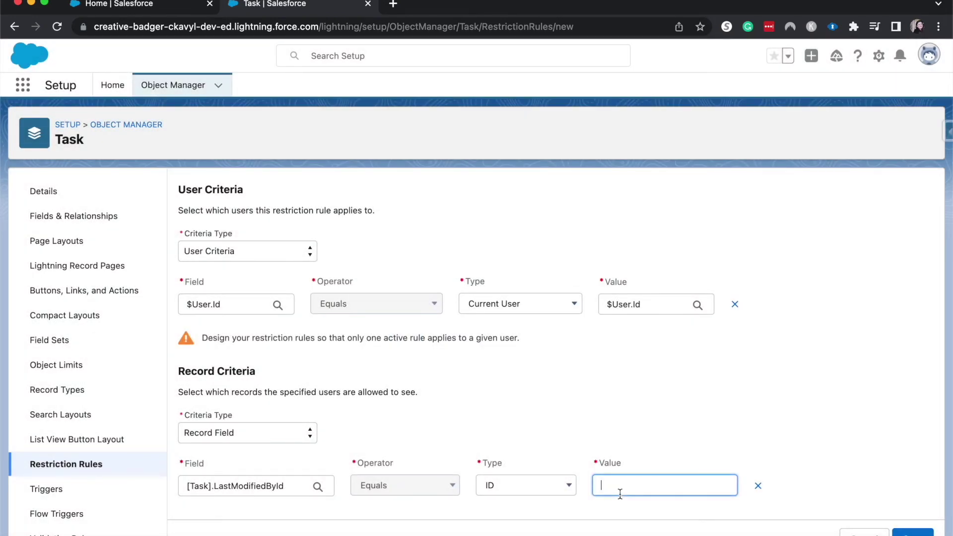
pyautogui.click(557, 493)
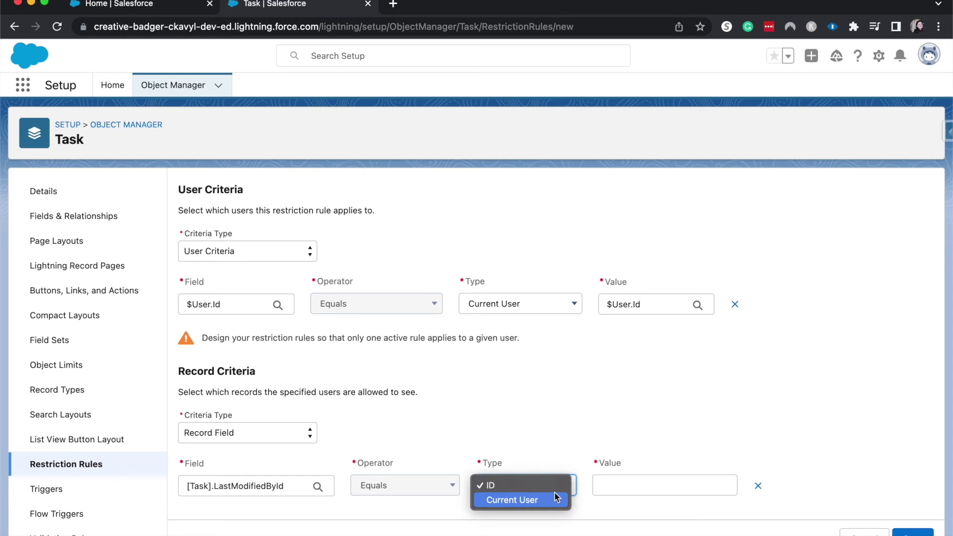
pyautogui.click(619, 486)
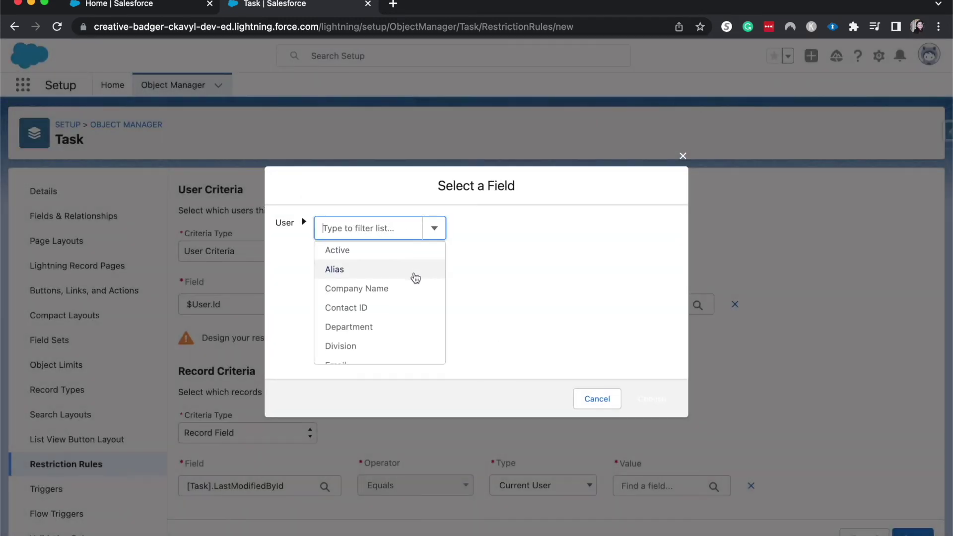
pyautogui.scroll(-3, 411, 277)
pyautogui.scroll(-1, 412, 277)
pyautogui.scroll(-3, 415, 278)
pyautogui.scroll(-2, 415, 276)
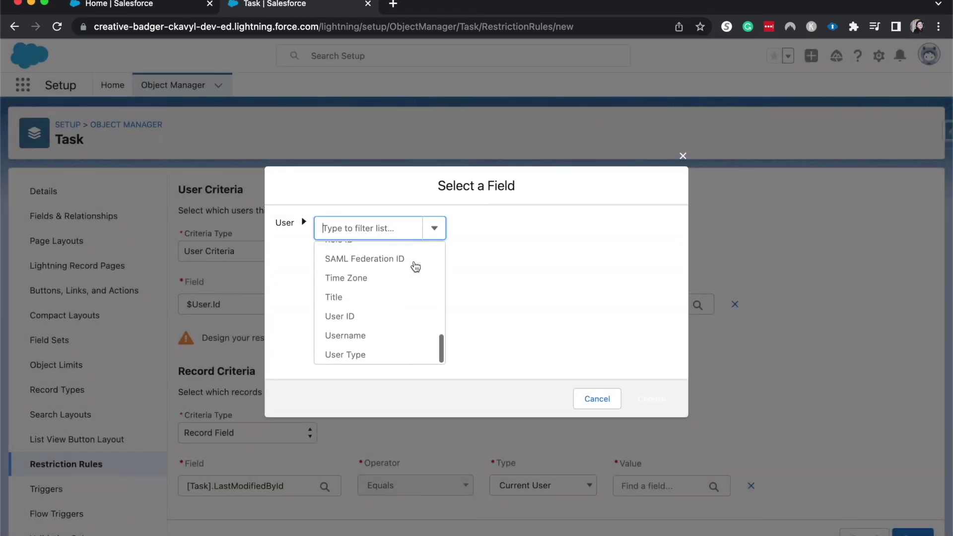
pyautogui.click(394, 320)
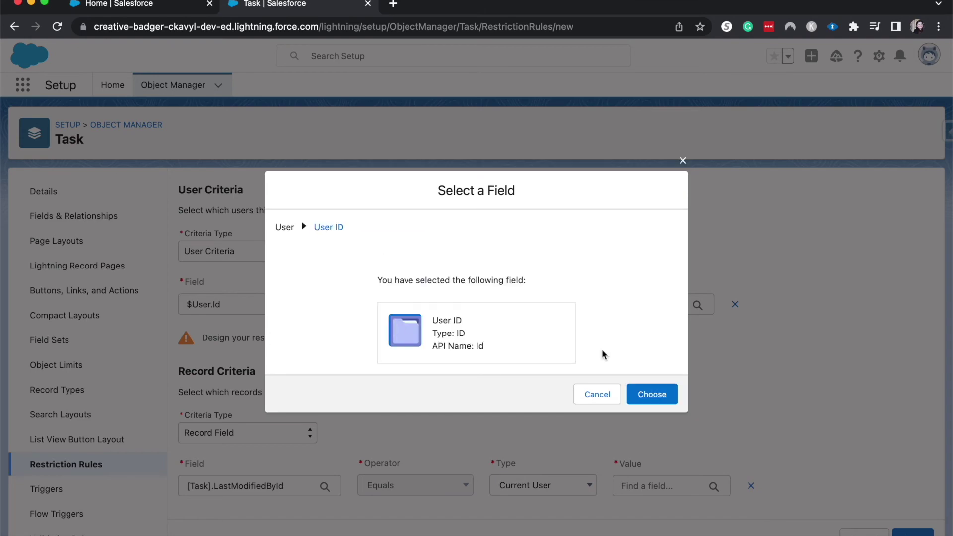
pyautogui.click(660, 395)
pyautogui.scroll(5, 521, 335)
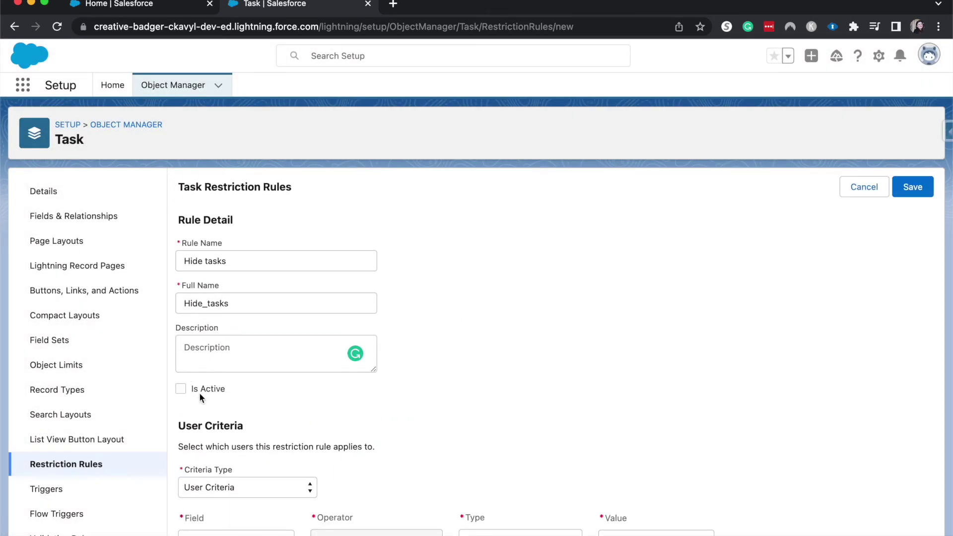
pyautogui.scroll(-5, 184, 389)
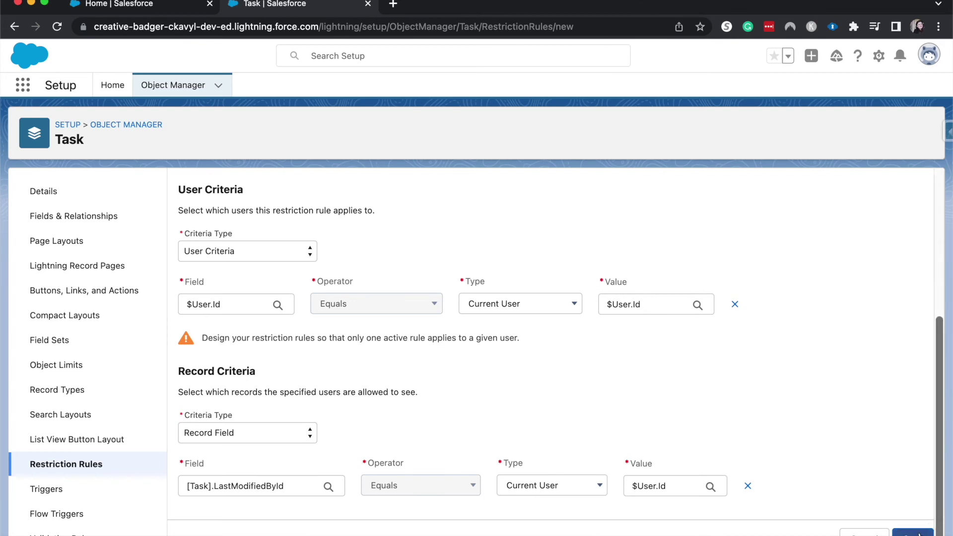
# Save the Hide tasks restriction rule.
pyautogui.click(912, 530)
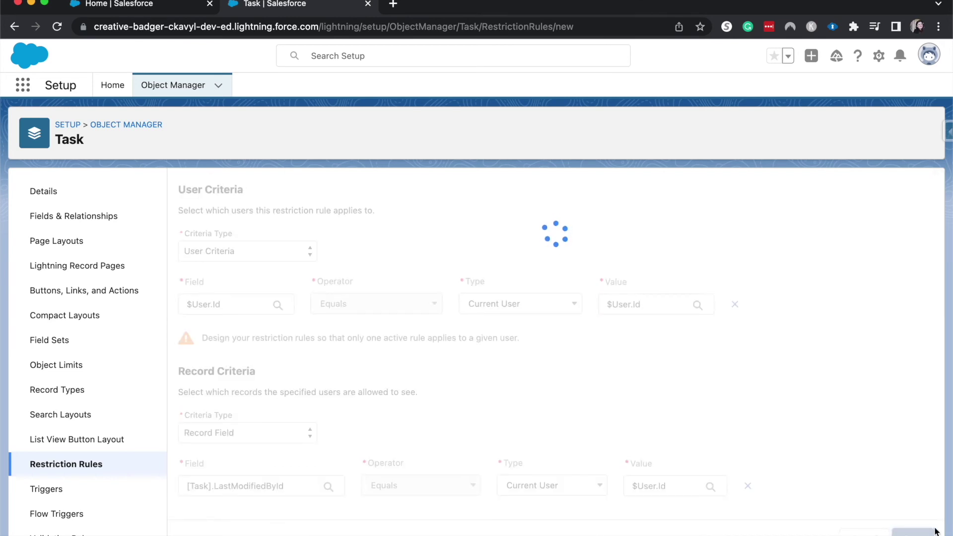